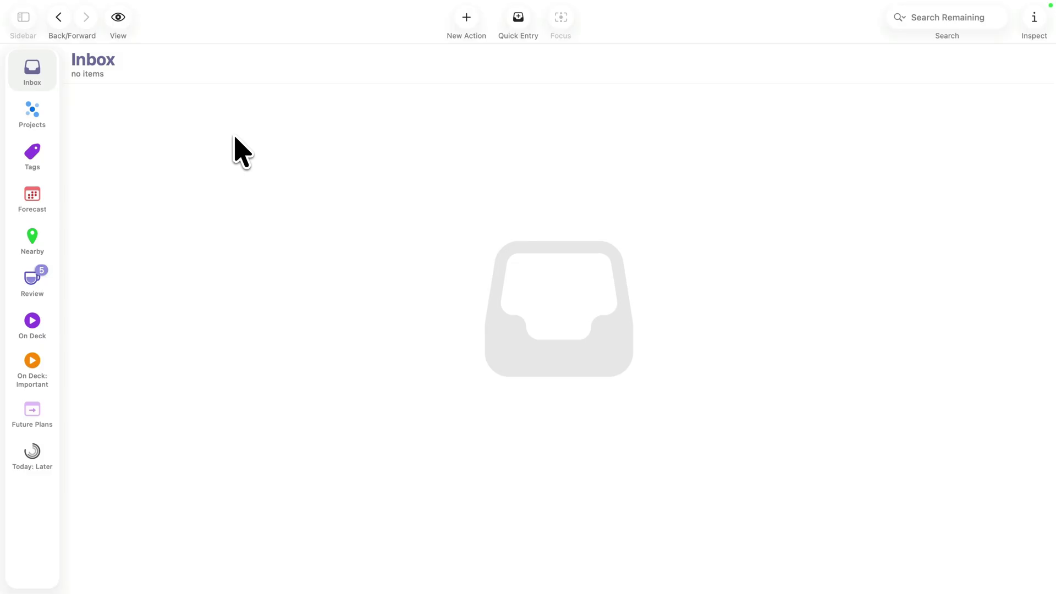
- Start a Quick Entry action titled about contacting a friend about hiking on Sunday
key(ctrl+alt+space)
text(Contact )
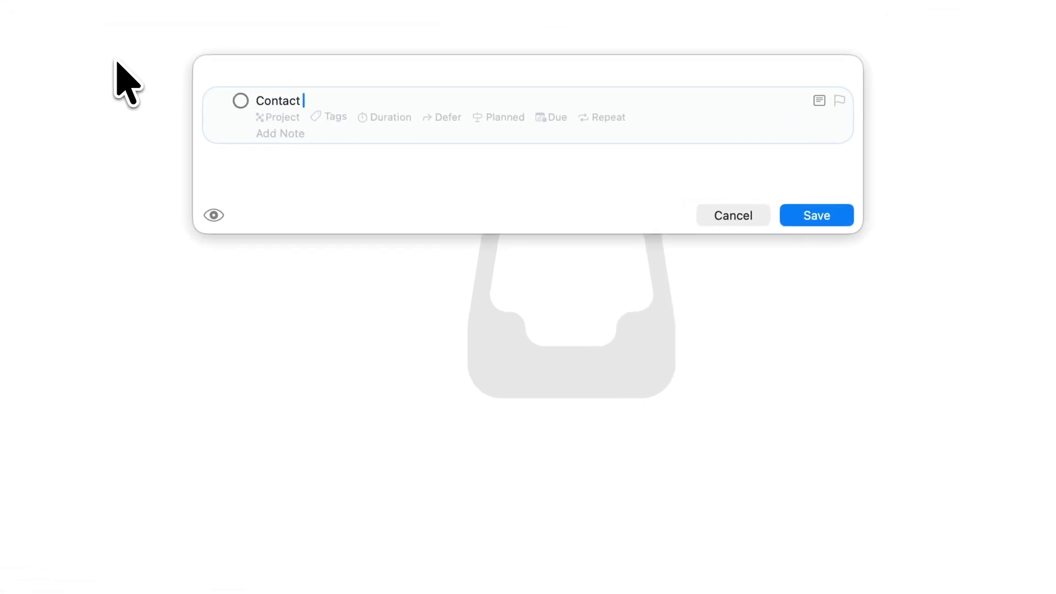
text(John about hiki)
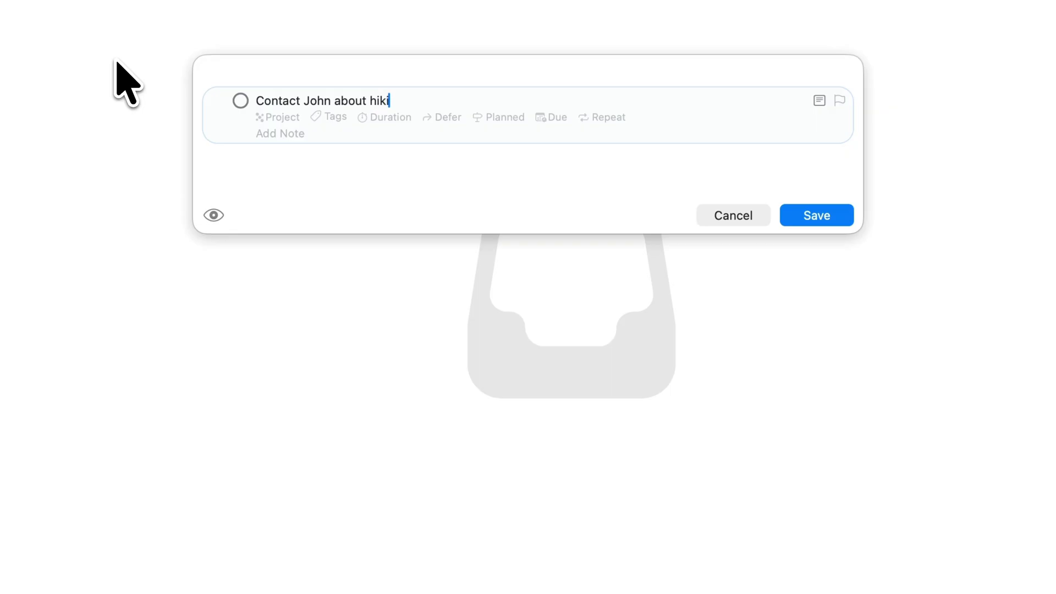
text(ng on dun)
key(BackSpace)
key(BackSpace)
key(BackSpace)
text(Sunday)
- Assign the action to the Fun & Recreation project and tag it Phone
key(Tab)
text(fun)
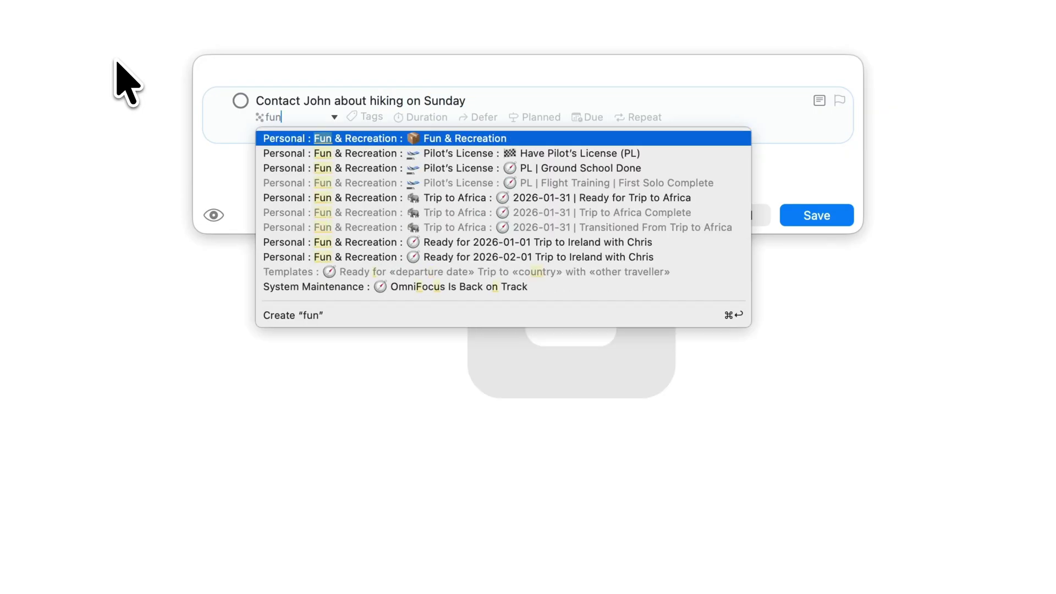
key(Return)
key(Tab)
key(Down)
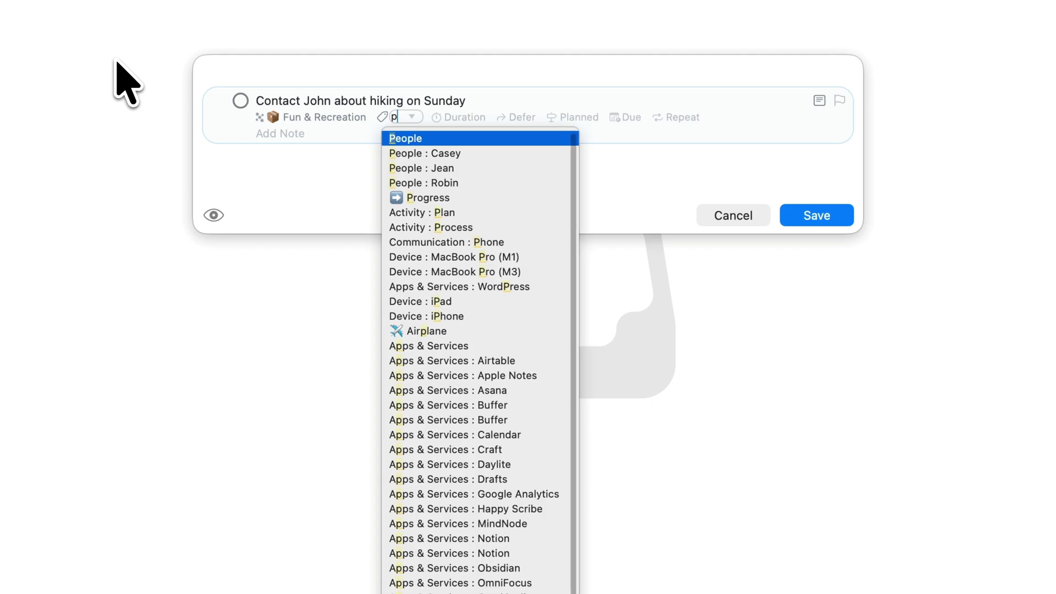
text(pho)
key(Return)
key(Tab)
key(Tab)
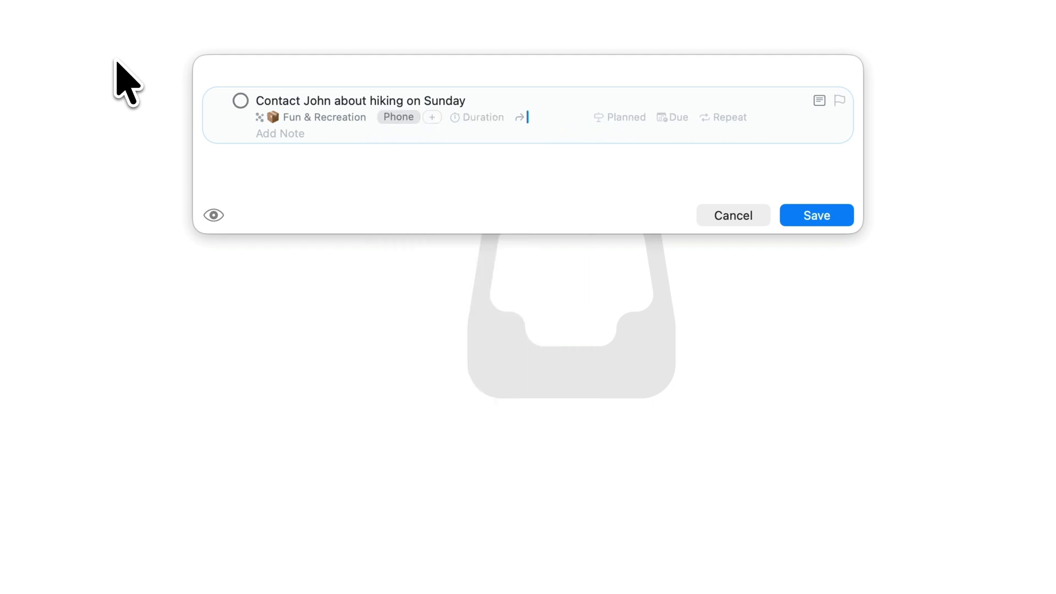
- Set defer to Wednesday, planned to Nov 13 6pm, and due to Friday
text(wed)
key(Return)
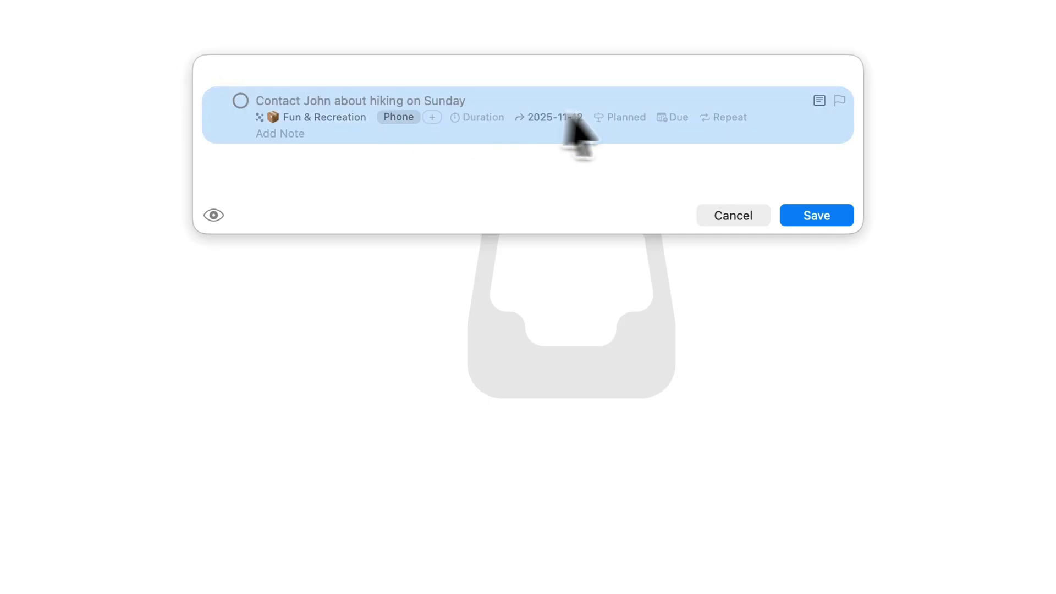
click(625, 117)
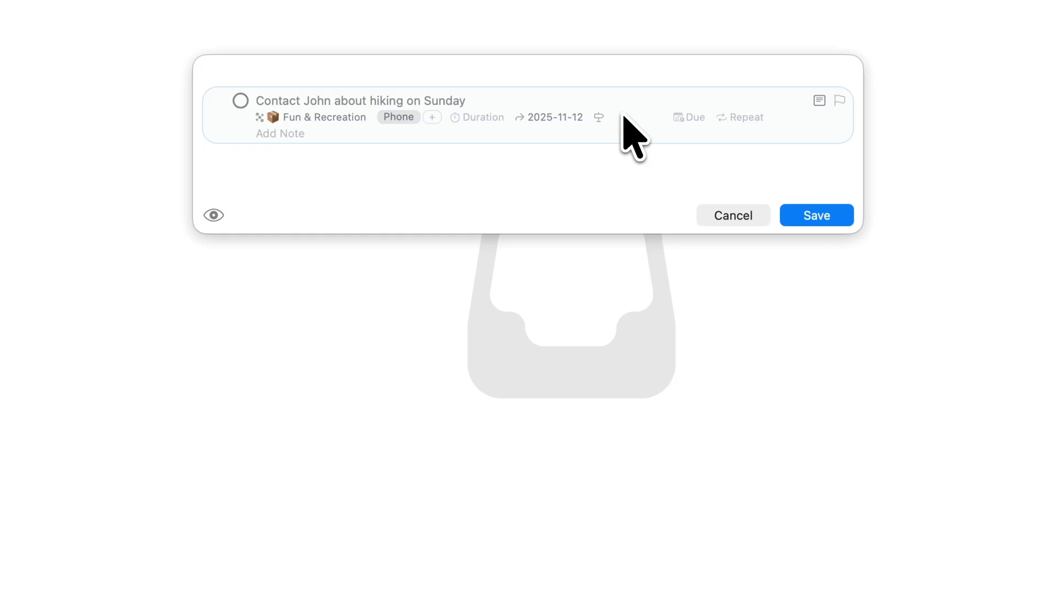
text(nov 13 6pm)
key(Return)
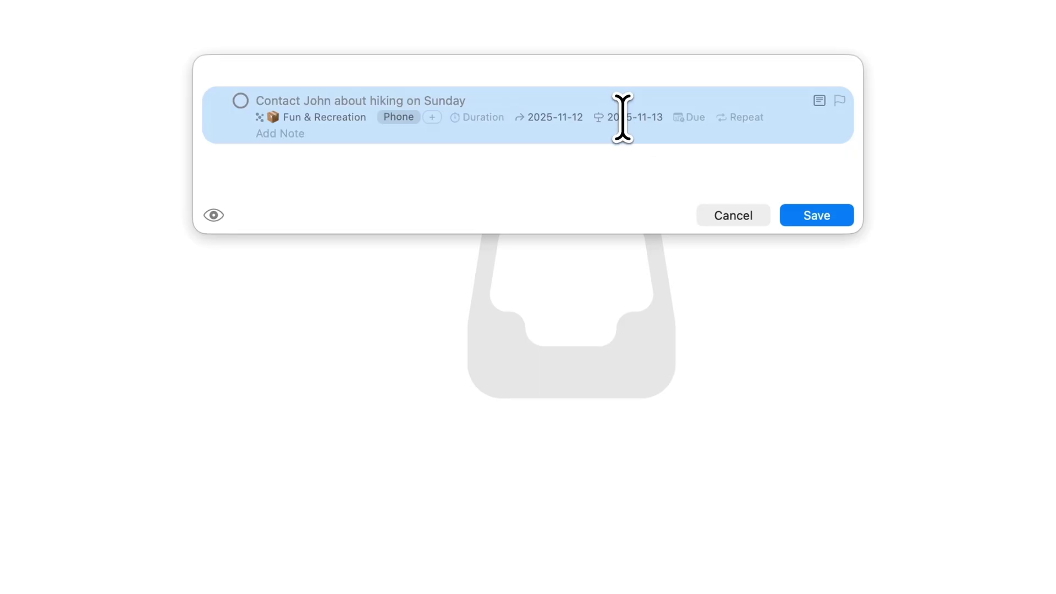
click(696, 117)
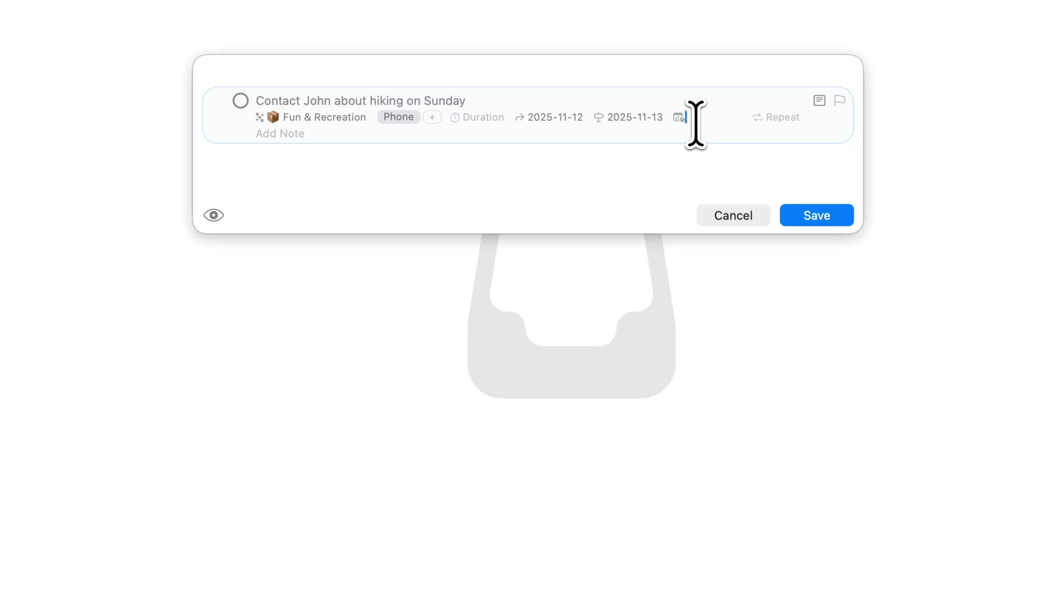
text(fr)
text(iday)
key(Return)
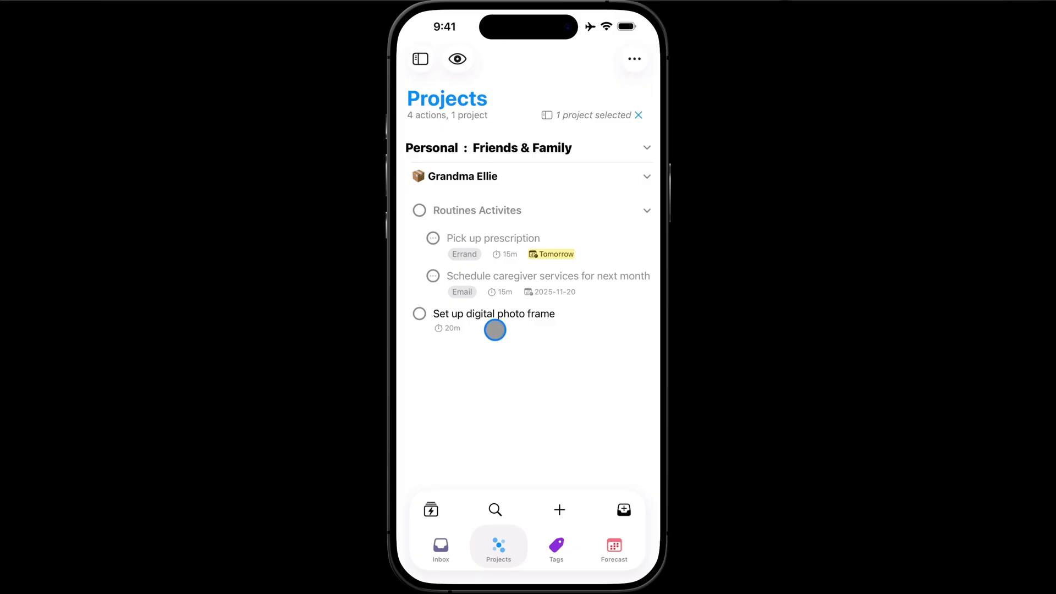
- Set the Set up digital photo frame action's planned date to November 8, 12:00 AM
click(495, 324)
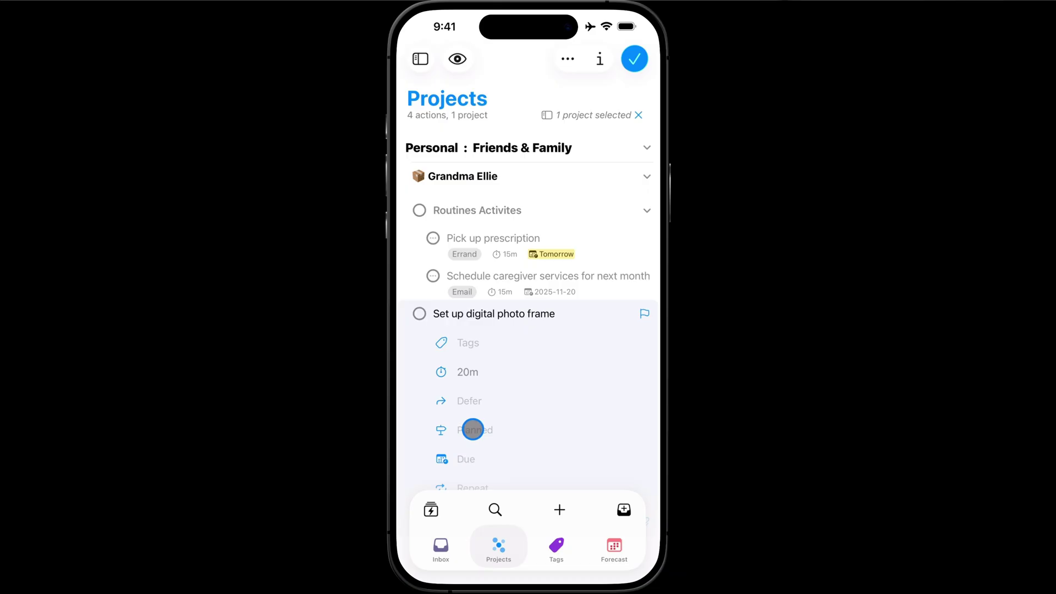
click(473, 430)
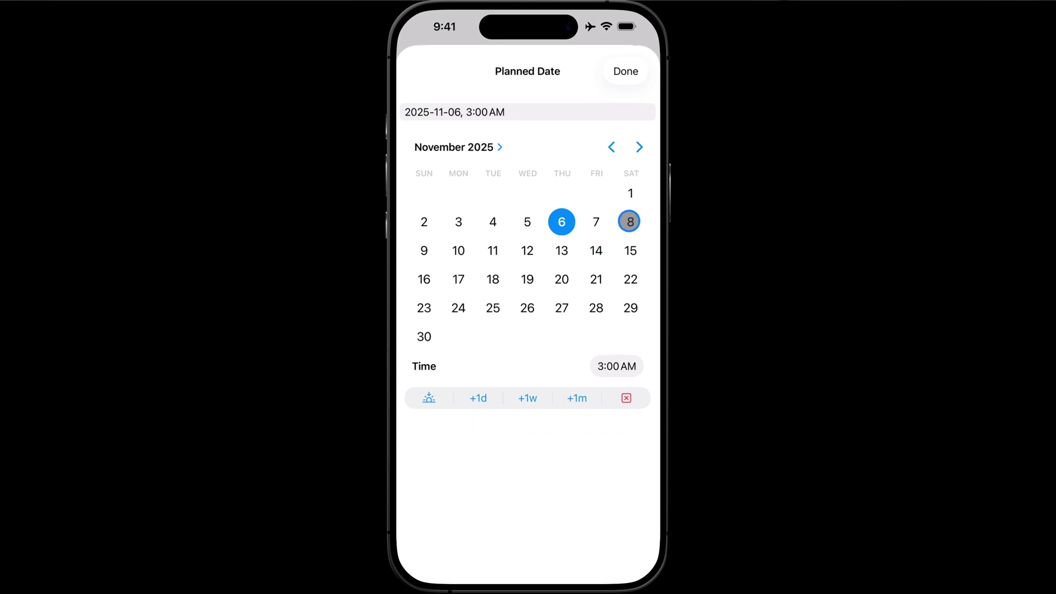
click(629, 221)
click(603, 364)
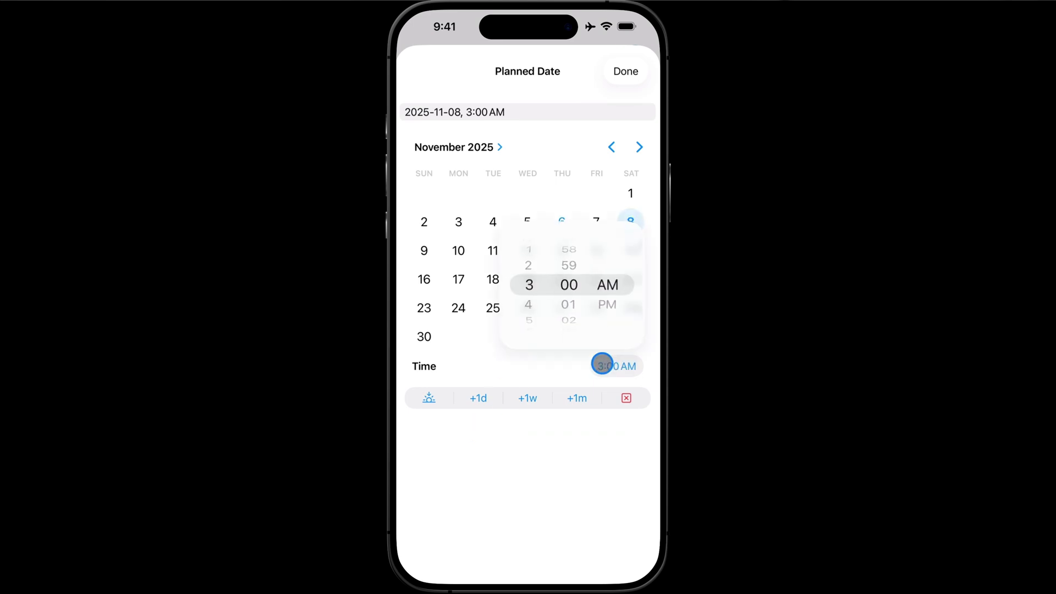
drag(540, 306, 593, 292)
click(561, 463)
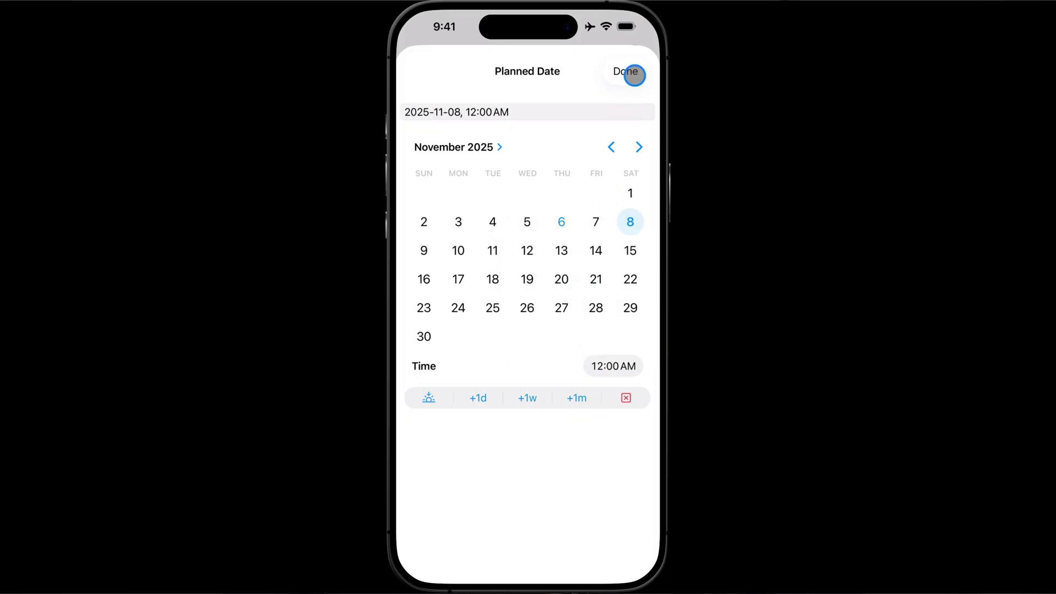
click(633, 73)
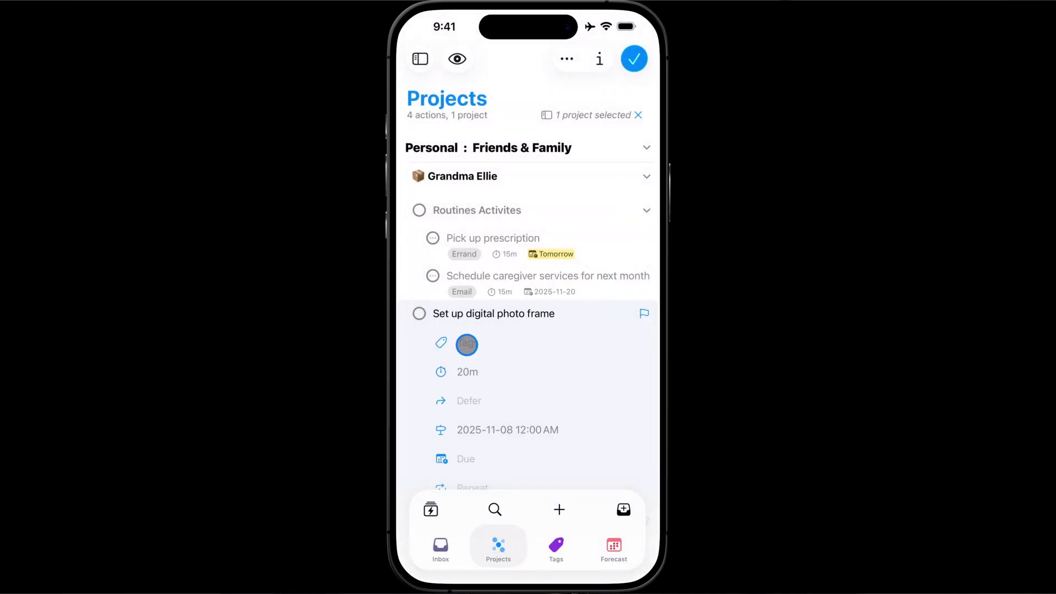
- Tag the photo frame action with the Location : Chez tag
click(468, 338)
text(ch)
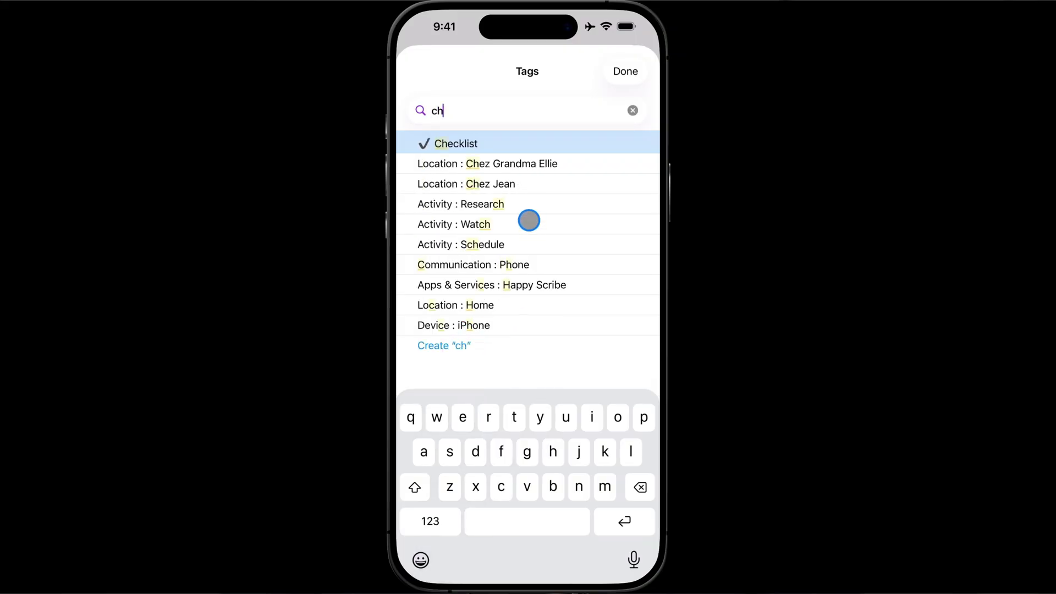
click(532, 166)
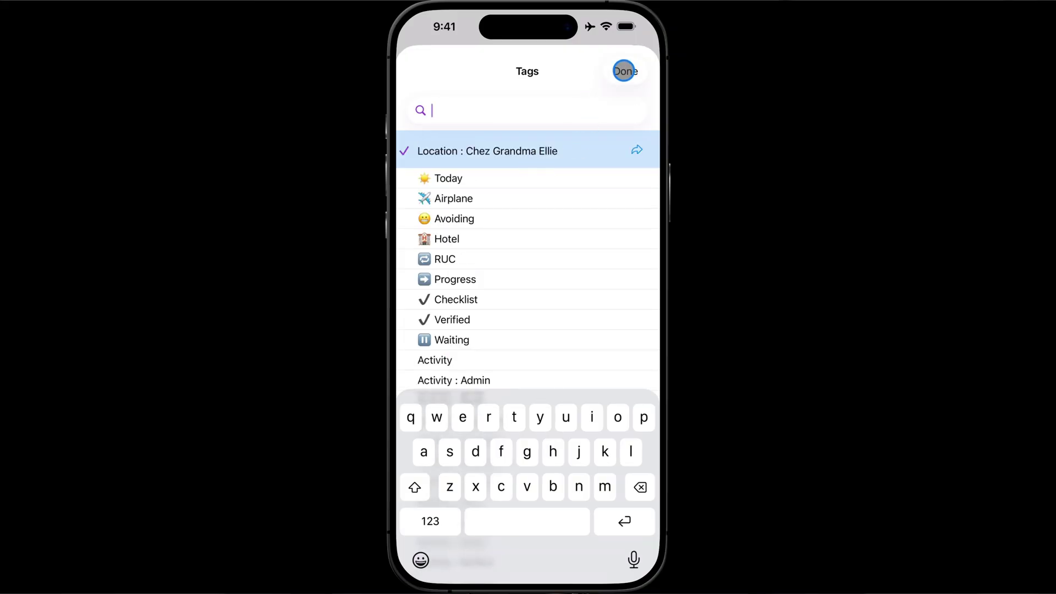
click(624, 70)
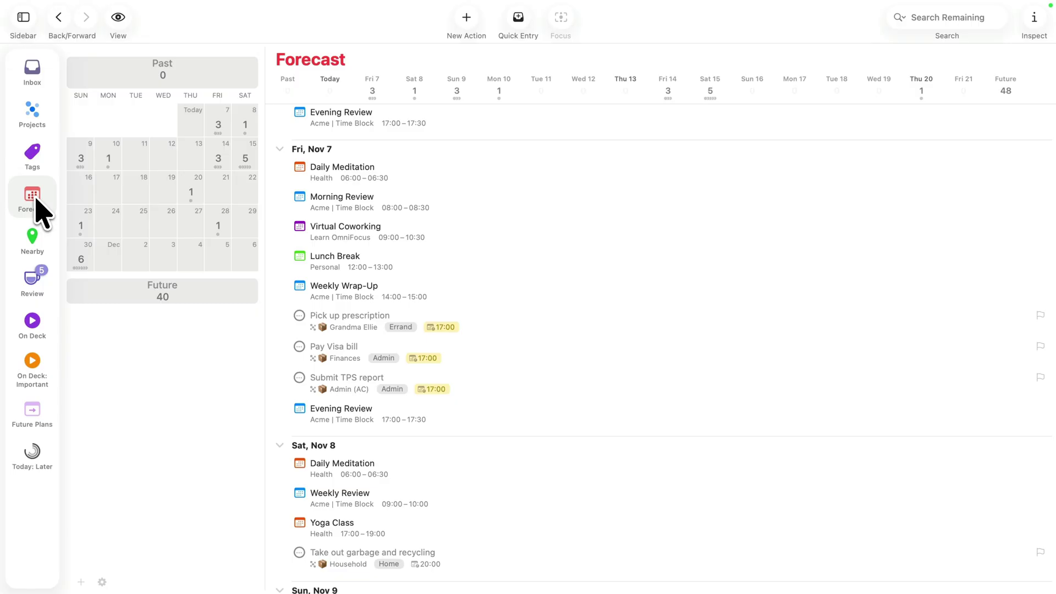
- Show items on their planned dates in Forecast and select Saturday, Nov 8
click(118, 18)
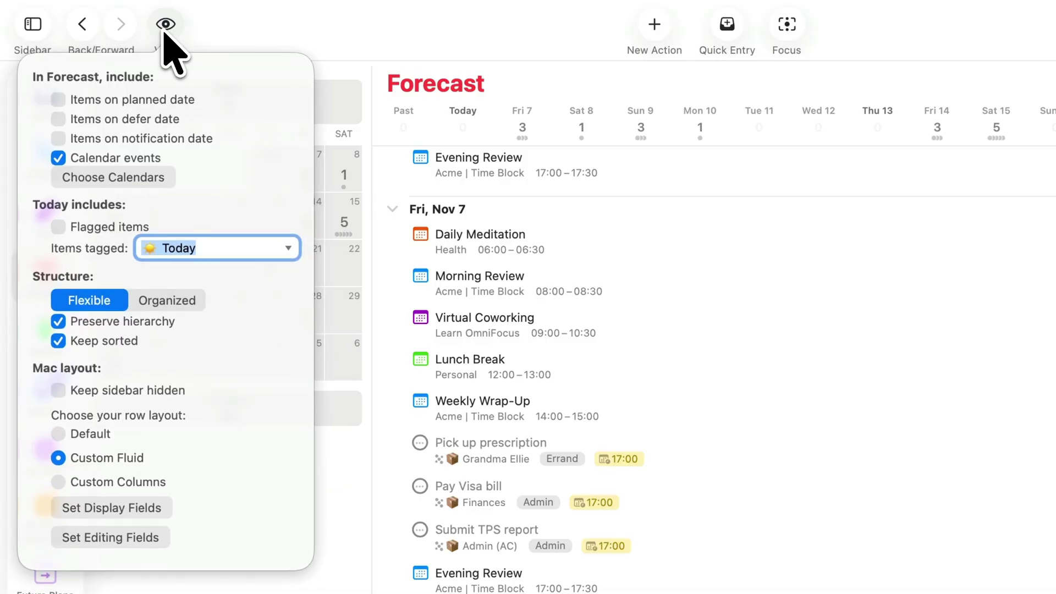
click(151, 100)
click(334, 33)
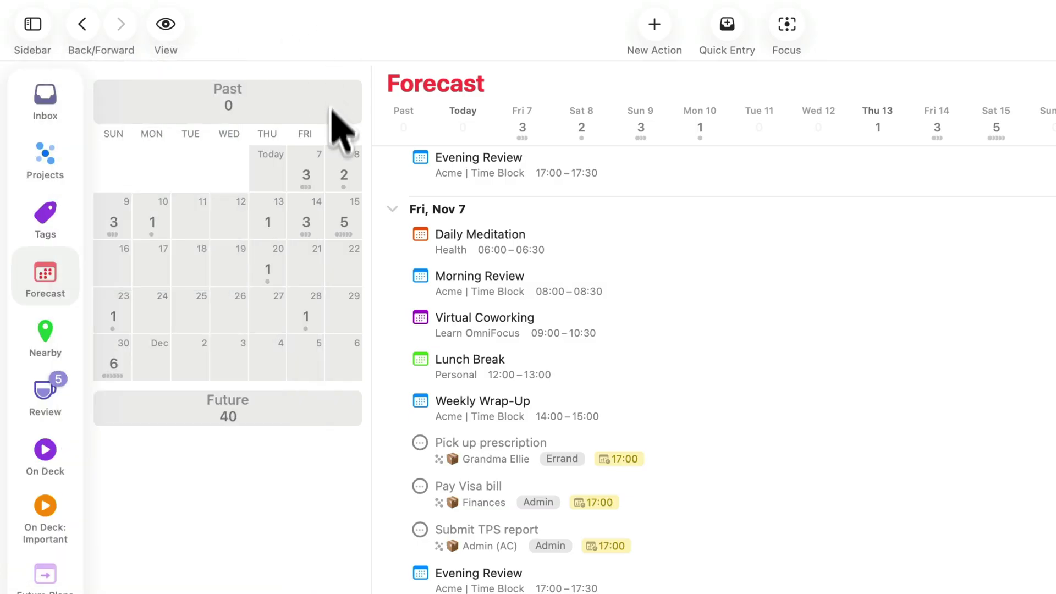
click(343, 173)
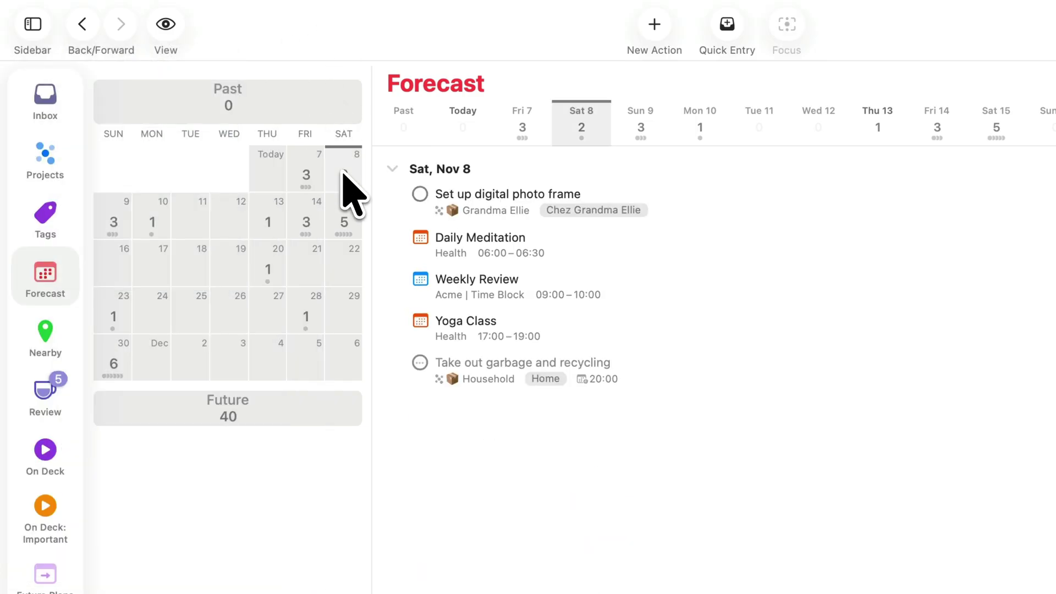
- Also include items on their defer dates in the Forecast
click(165, 25)
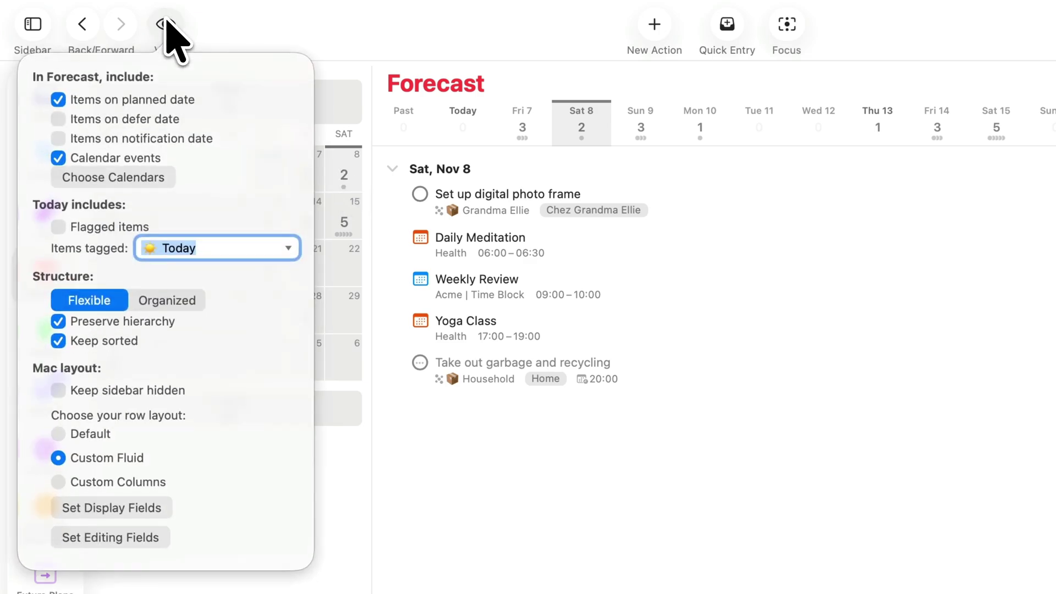
click(158, 121)
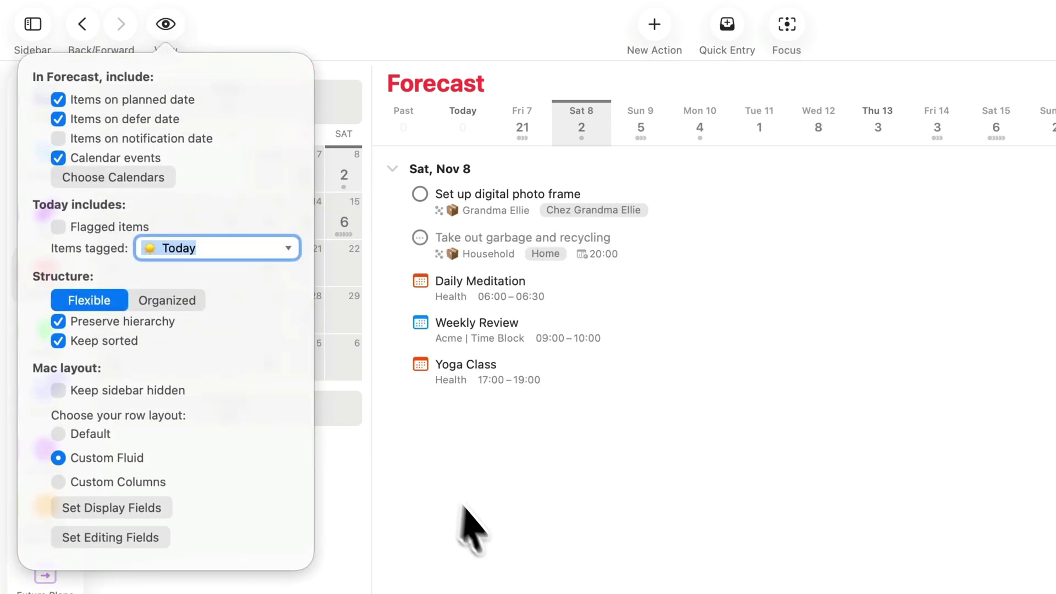
click(489, 538)
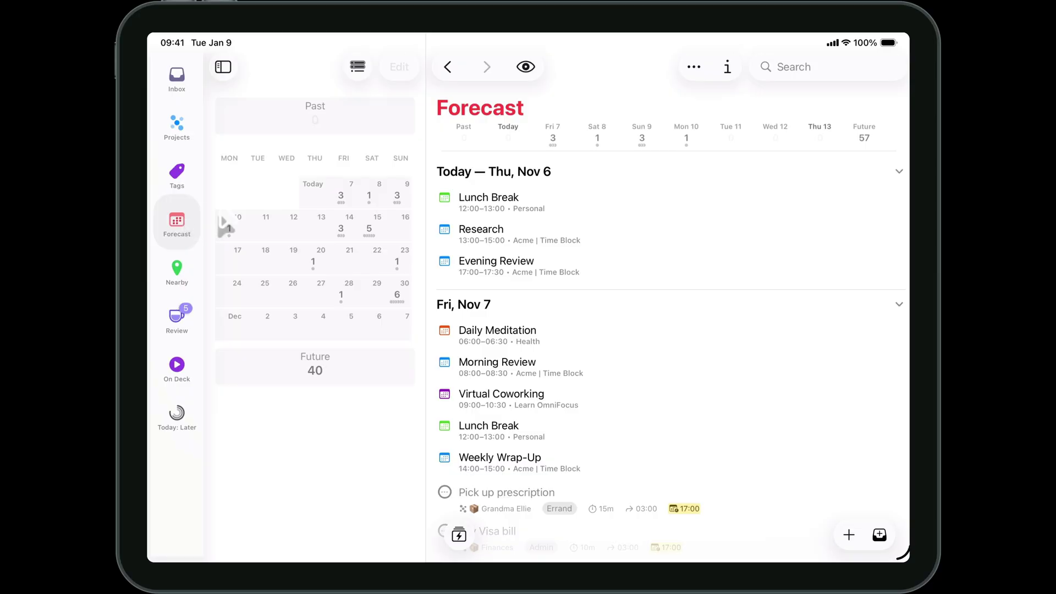
- Turn on Items on planned date and Items on defer date, then select Sat 8
click(526, 67)
click(647, 159)
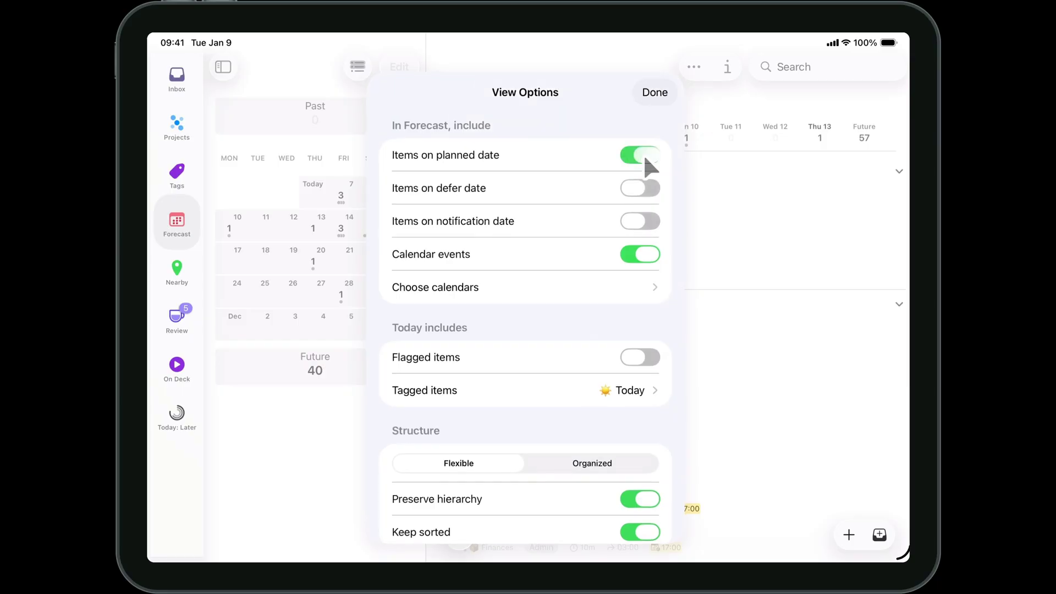
click(649, 189)
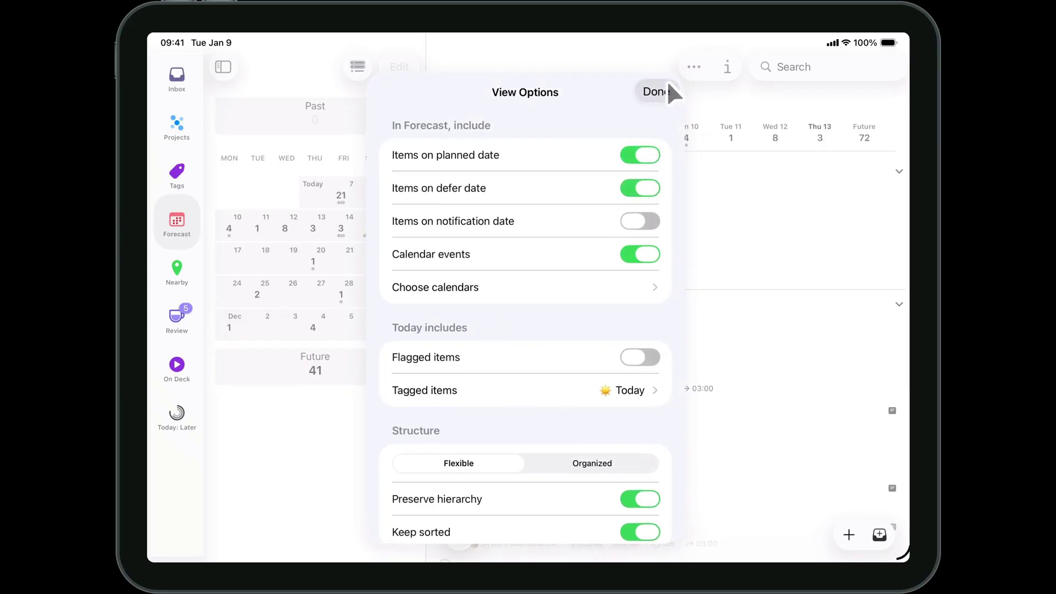
click(663, 88)
click(373, 195)
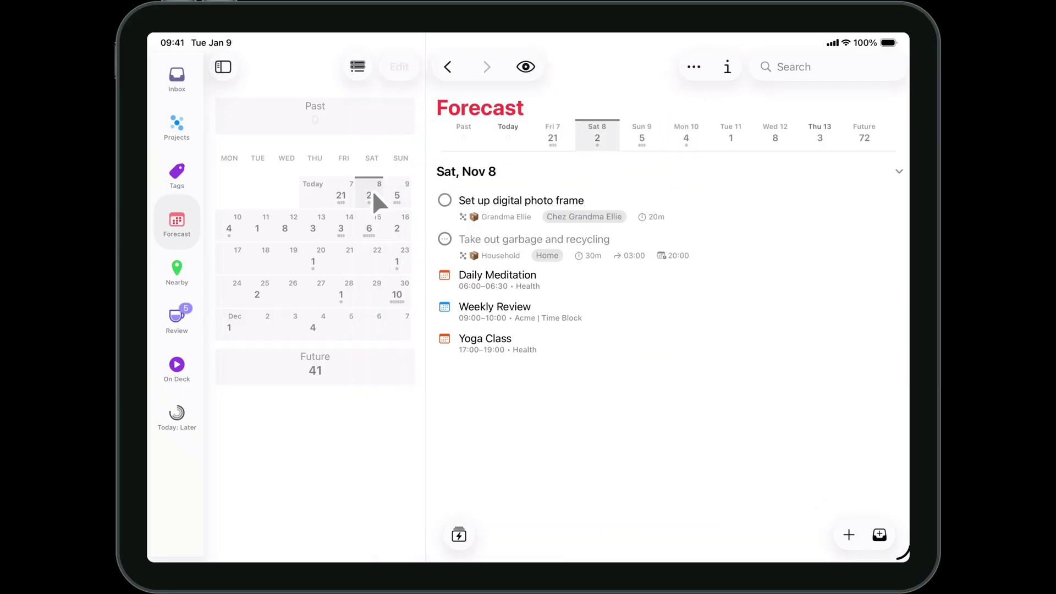